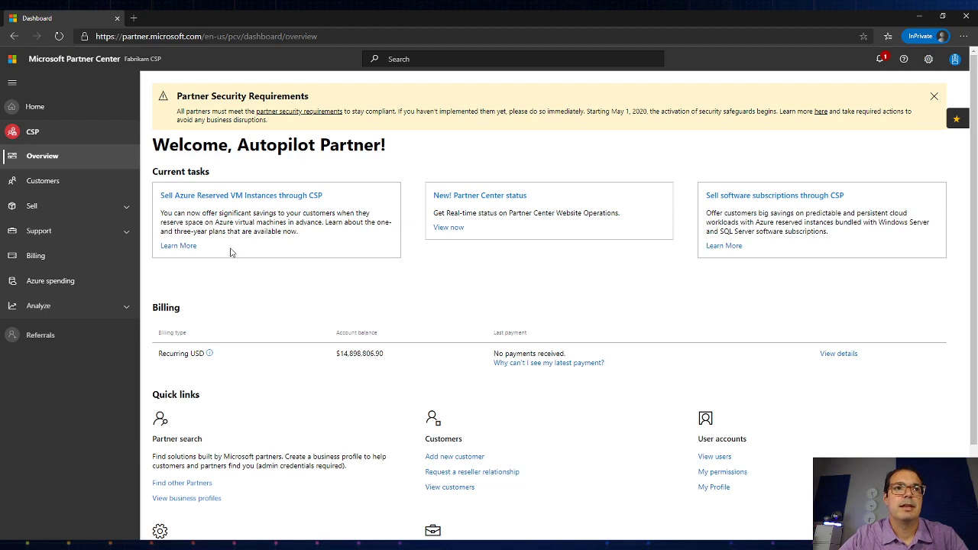
Step: Go to the Customers list in the left navigation pane
left_click(109, 183)
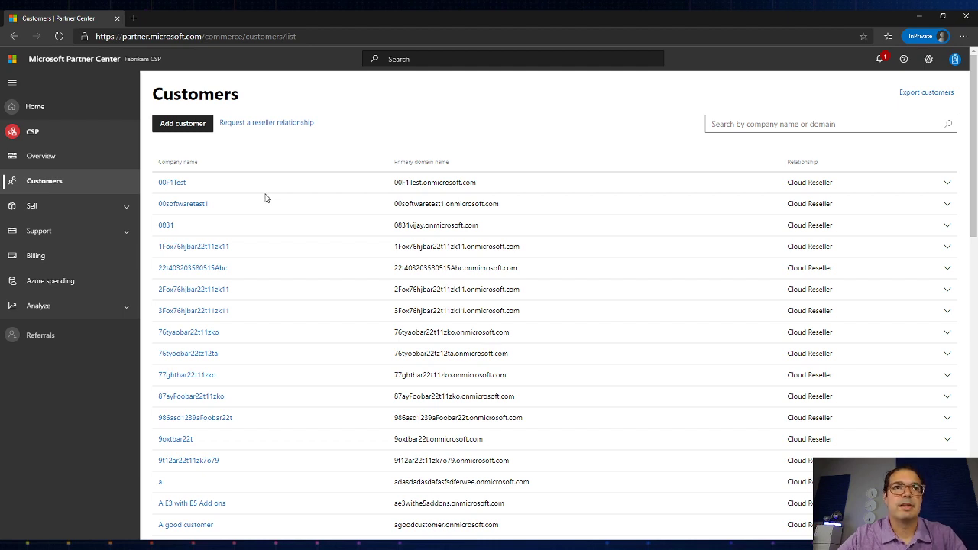
Step: Generate a reseller relationship invitation with delegated admin privileges unchecked, then return to Customers
left_click(260, 124)
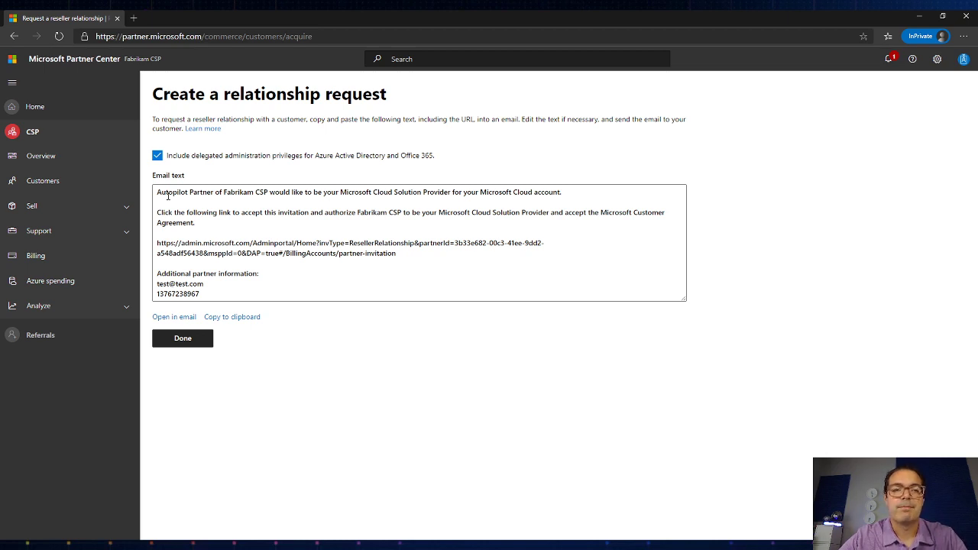
left_click(157, 157)
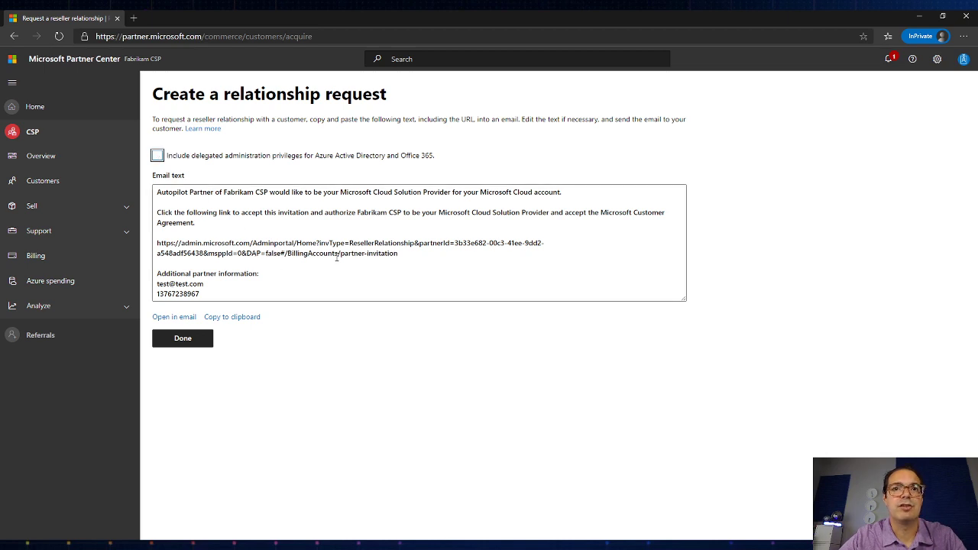
left_click(158, 157)
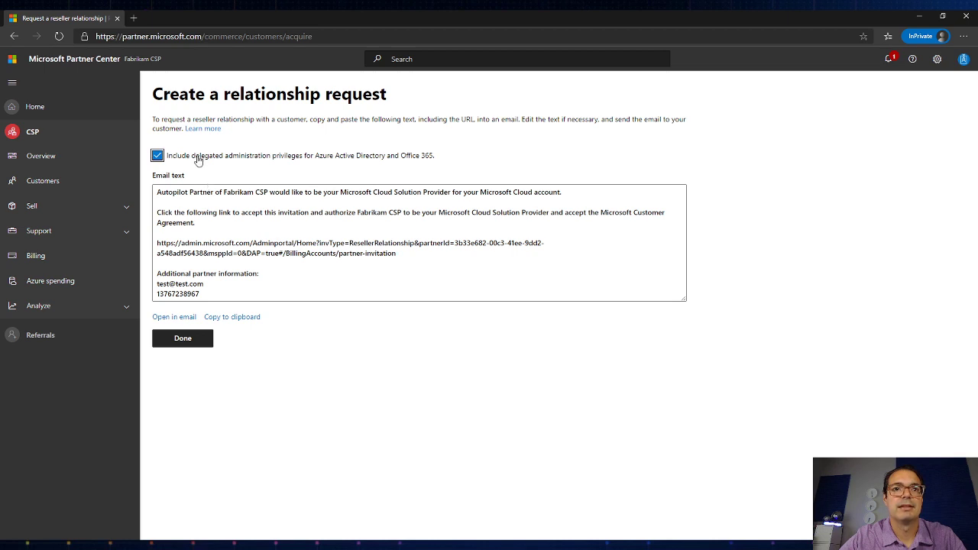
left_click(158, 156)
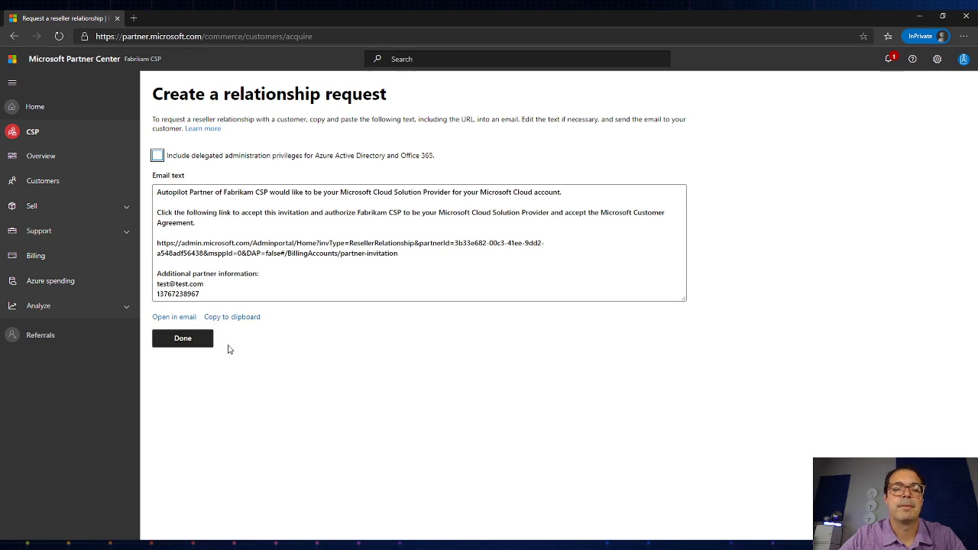
left_click(195, 339)
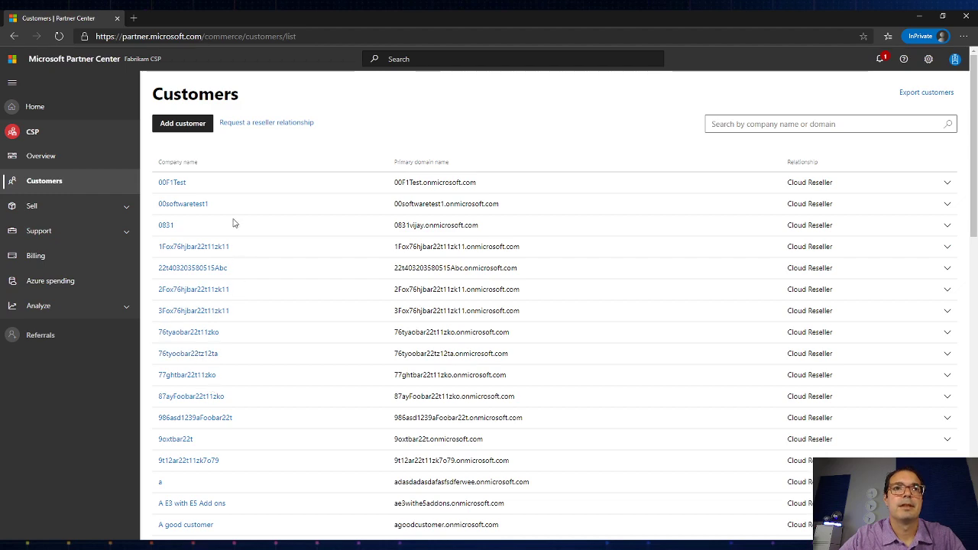
Step: Open customer 00F1Test's account and go to its Devices section
scroll(226, 272, "down", 1)
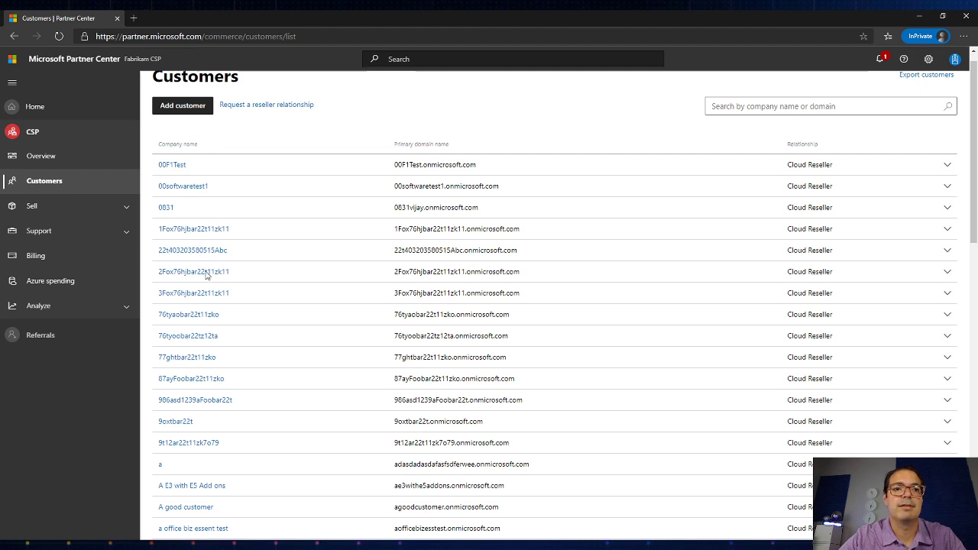
left_click(182, 165)
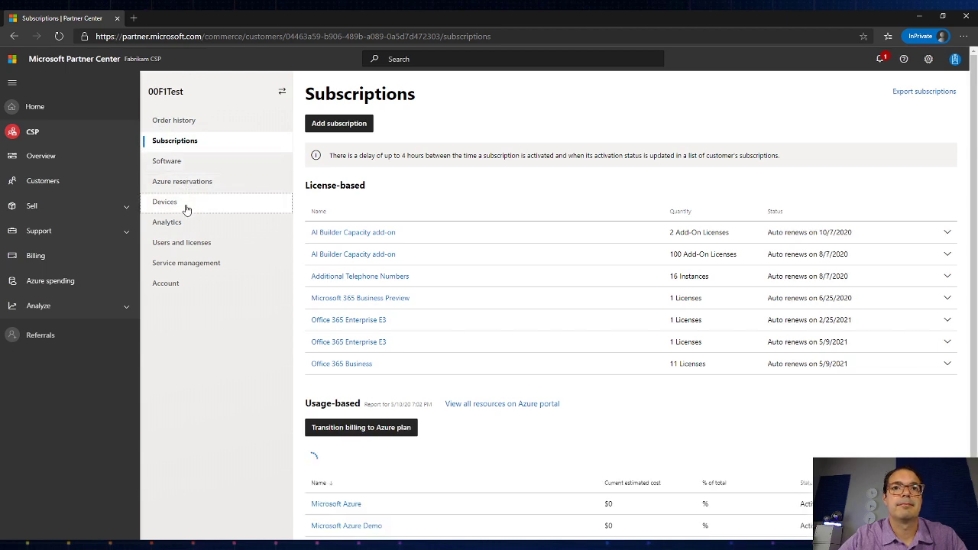
left_click(186, 205)
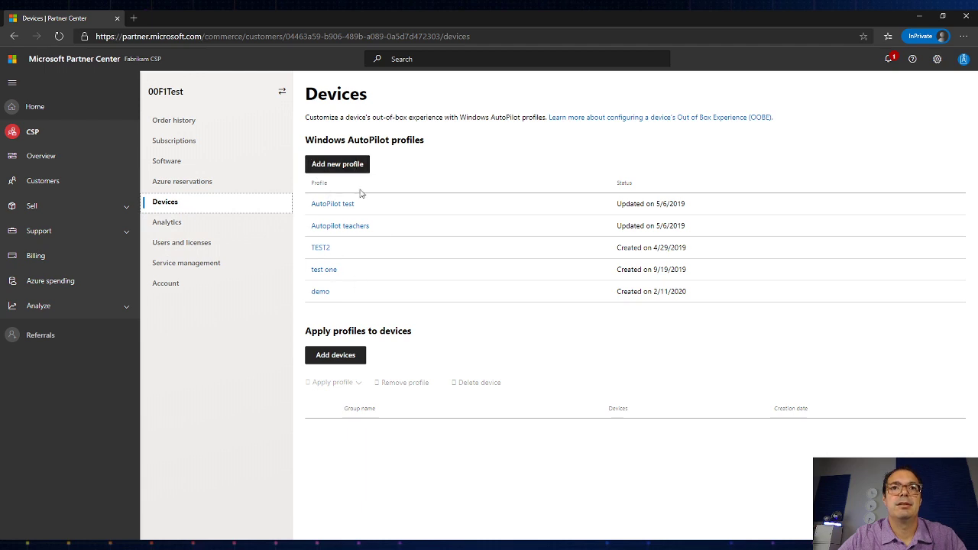
Step: Open 00F1Test's Add devices form, view the batch-name choices, then return to Customers
left_click(343, 359)
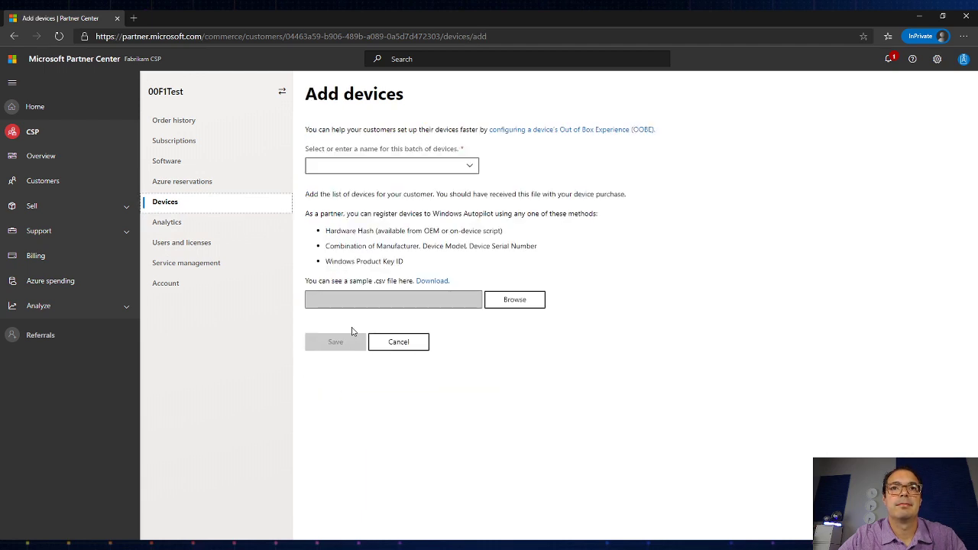
left_click(416, 166)
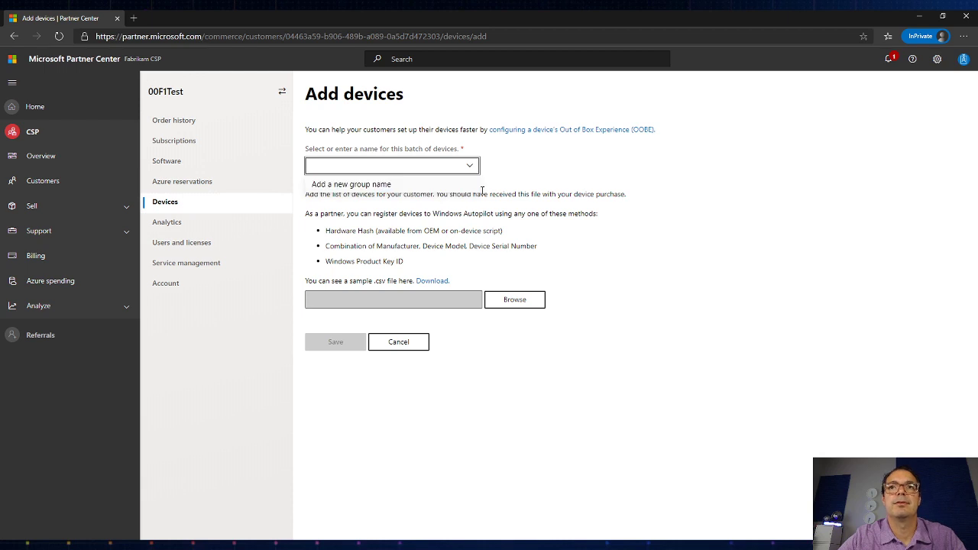
left_click(521, 191)
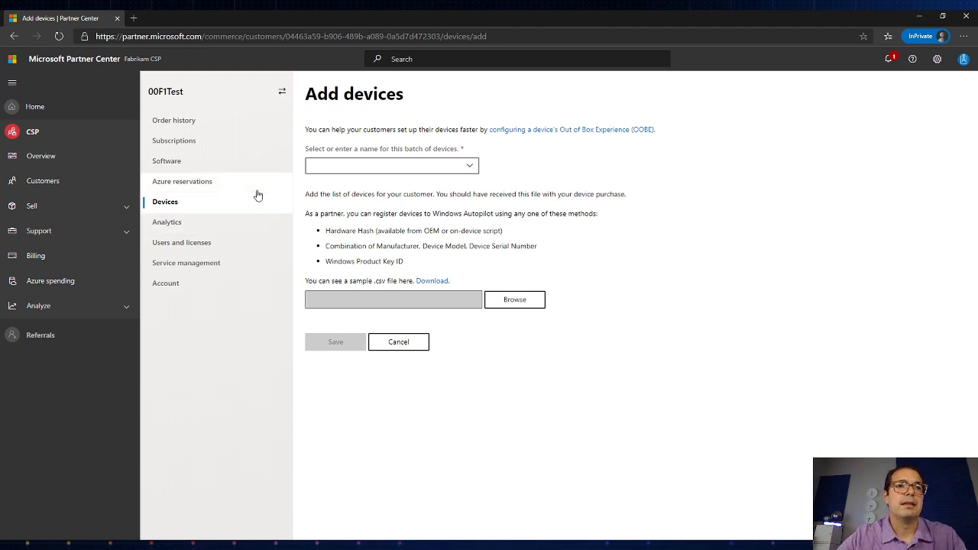
left_click(75, 181)
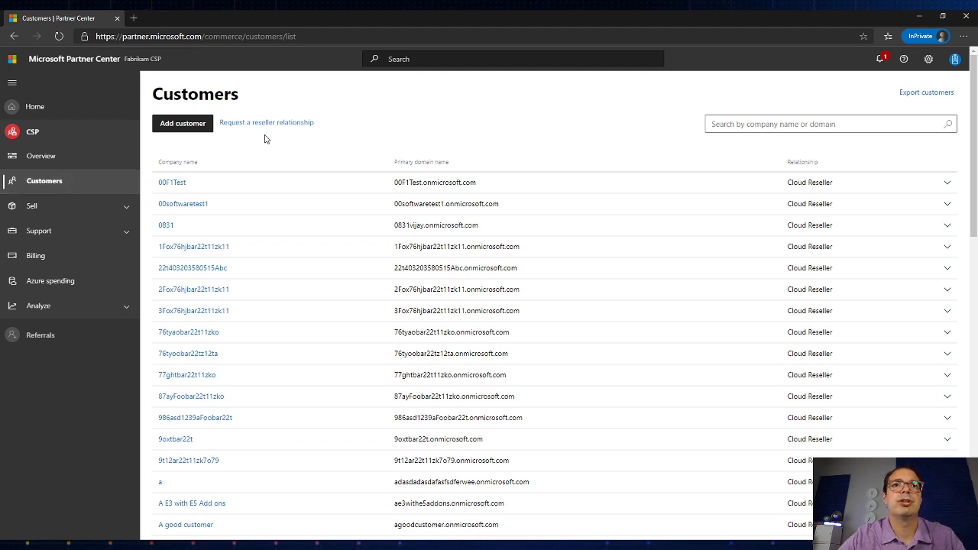
left_click(180, 126)
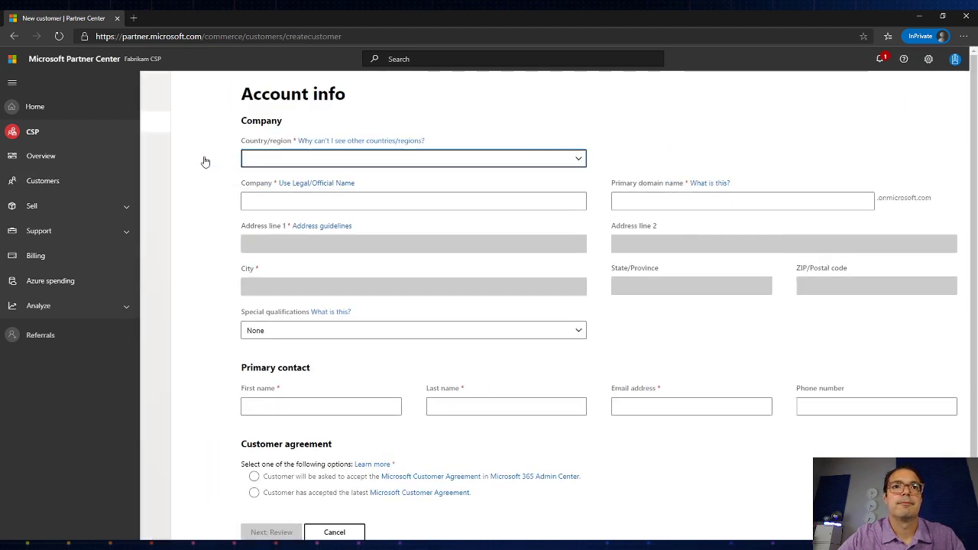
left_click(473, 113)
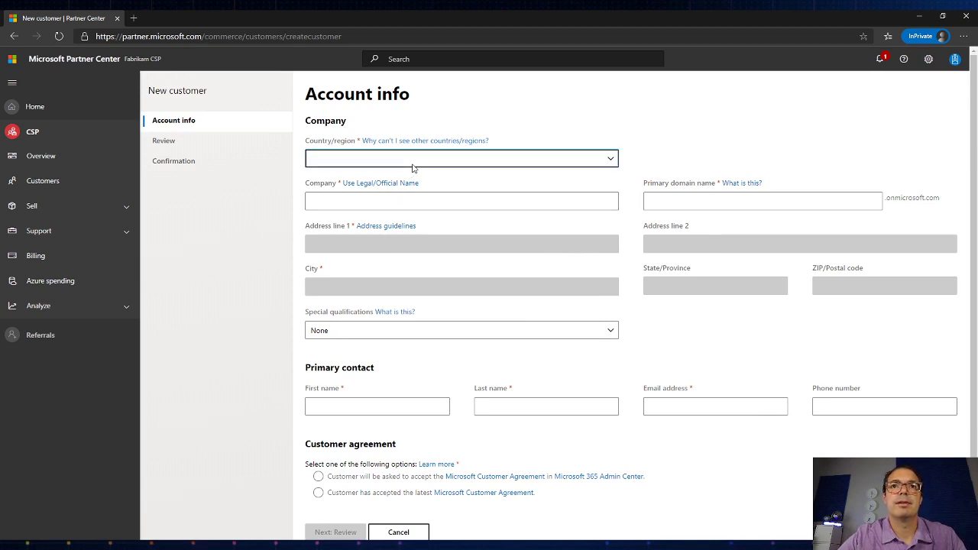
left_click(391, 207)
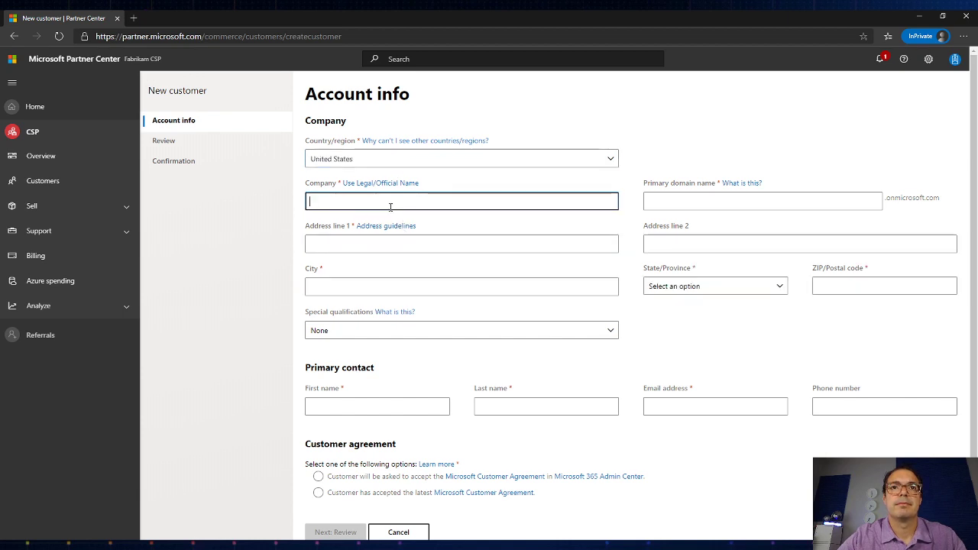
type("Demo School")
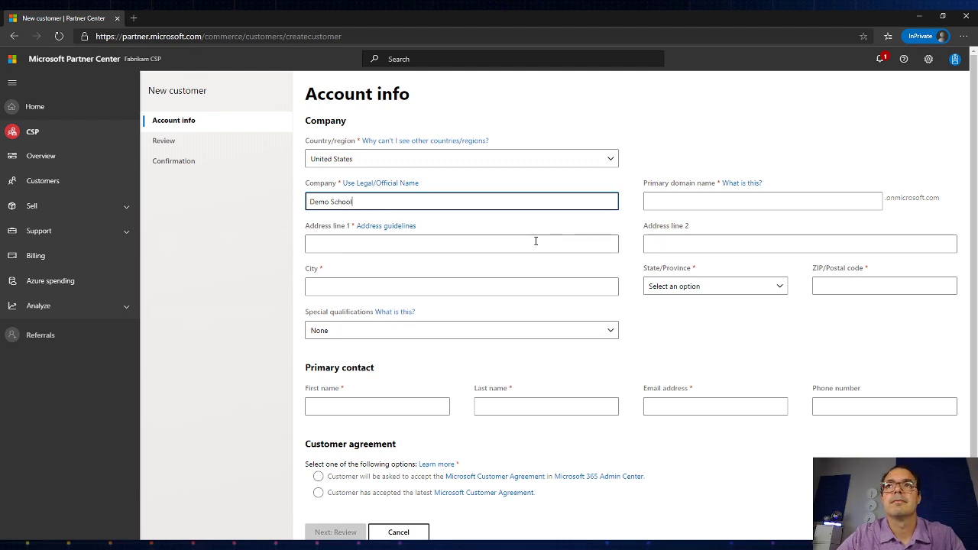
left_click(734, 204)
type("9789798798798demo")
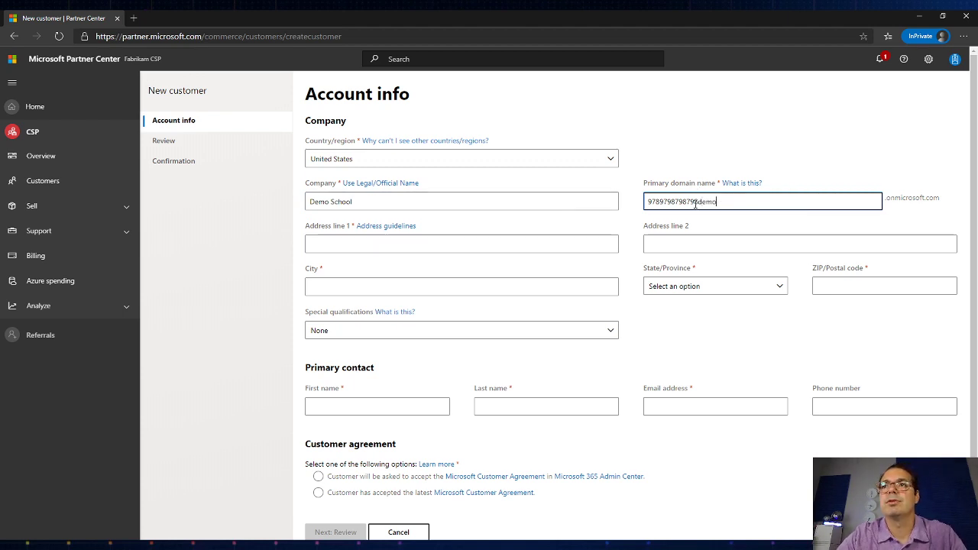
left_click(461, 245)
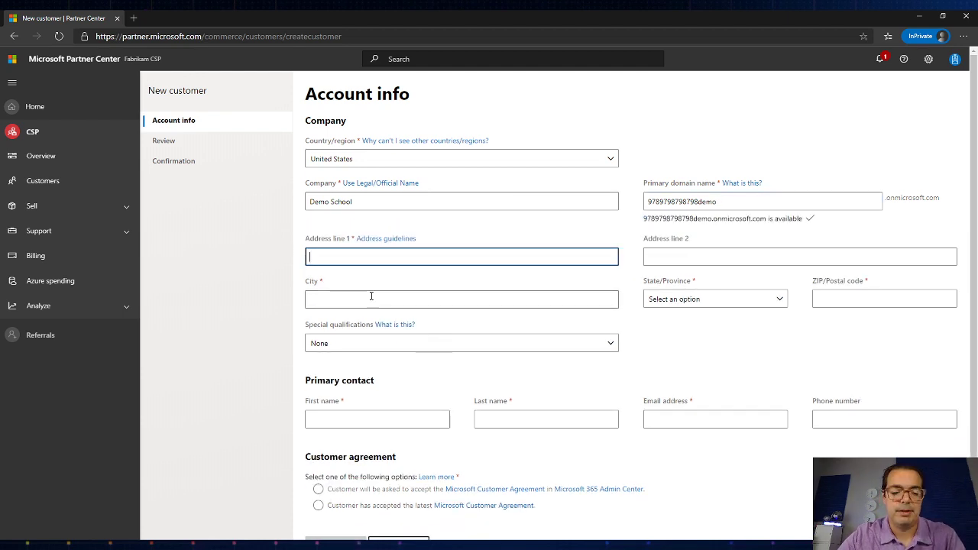
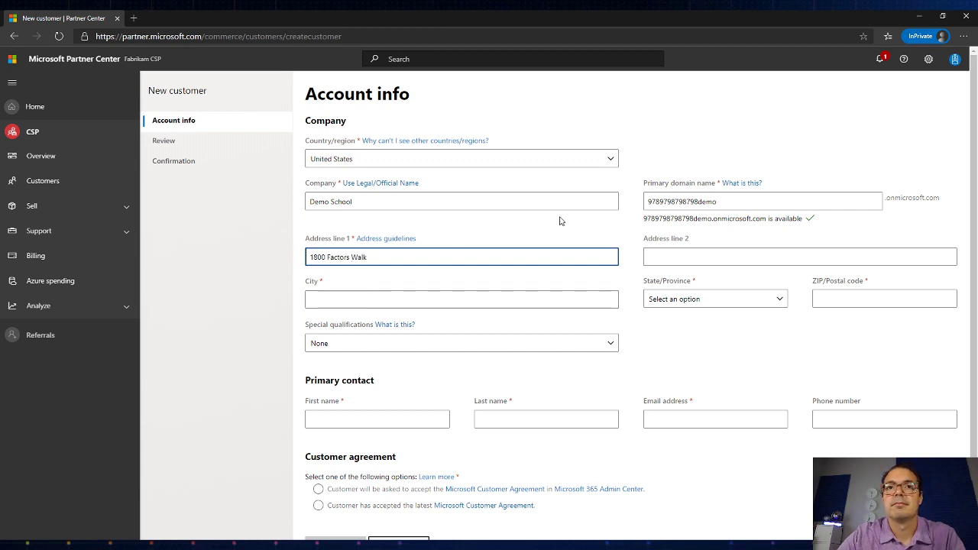
Step: Set the city to Ionia, state to New York and ZIP code to 14475
left_click(455, 295)
type("Ionia")
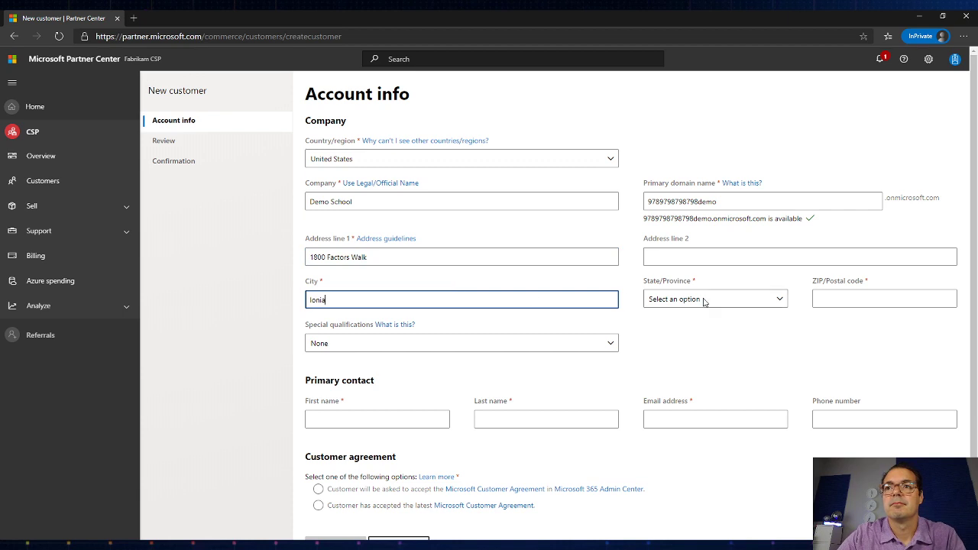
key("Tab")
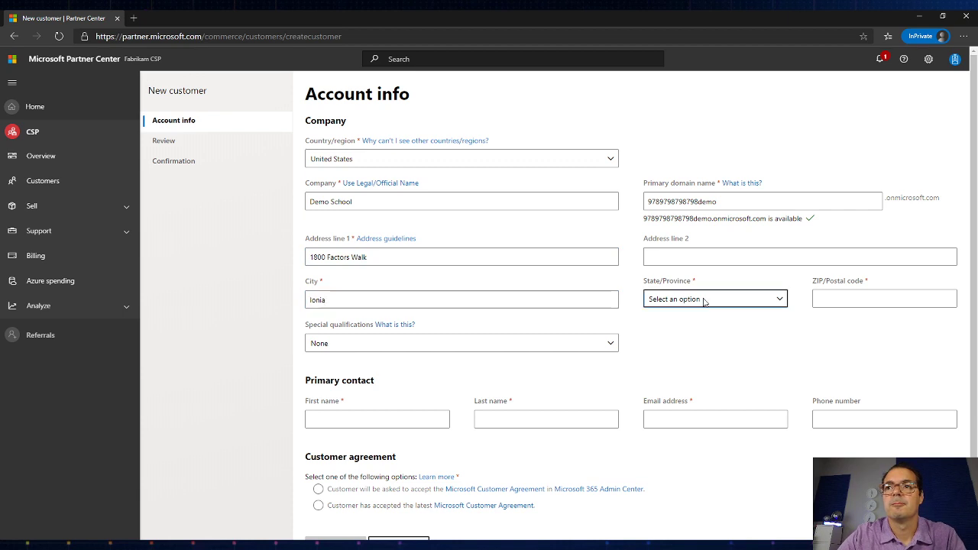
type("Nevada")
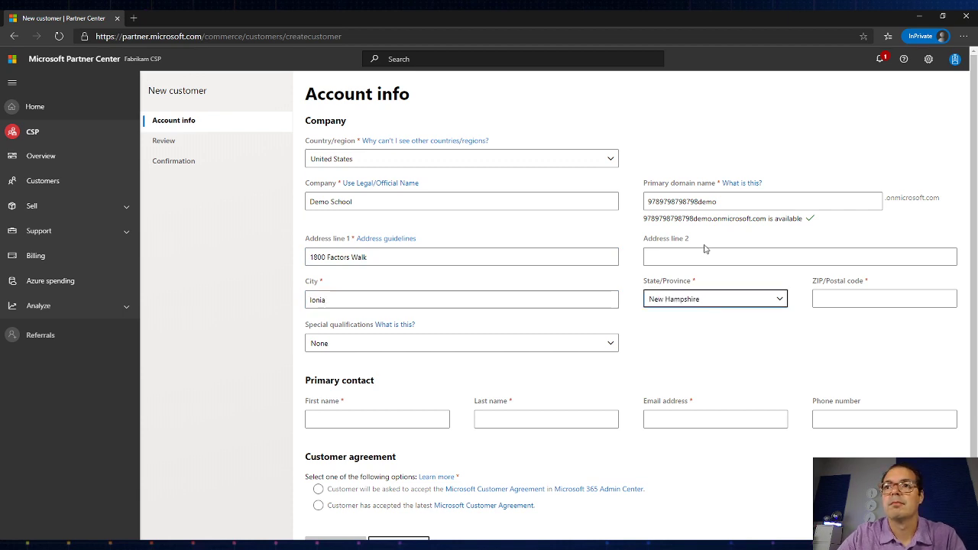
key("Down")
key("Down")
key("Down")
key("Down")
key("Down")
key("Down")
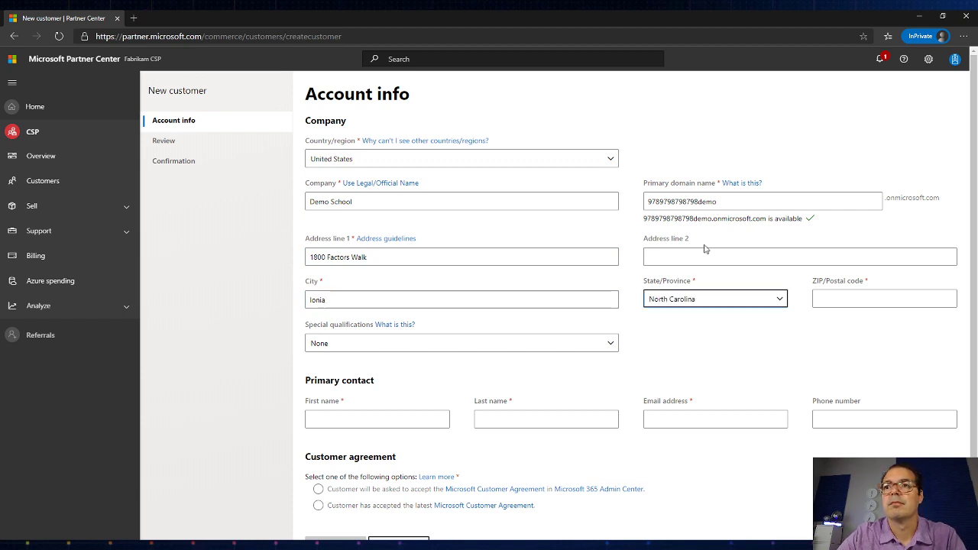
key("Up")
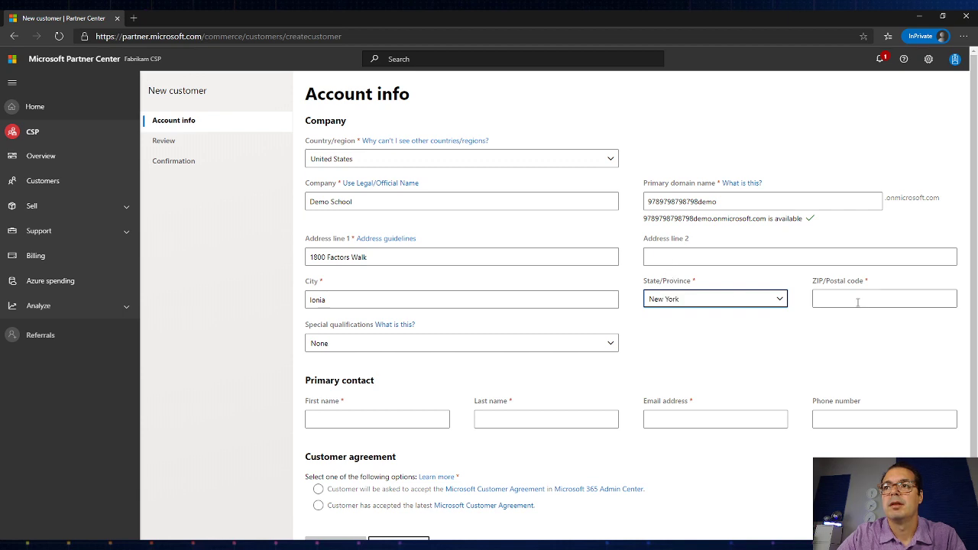
left_click(856, 299)
type("14475")
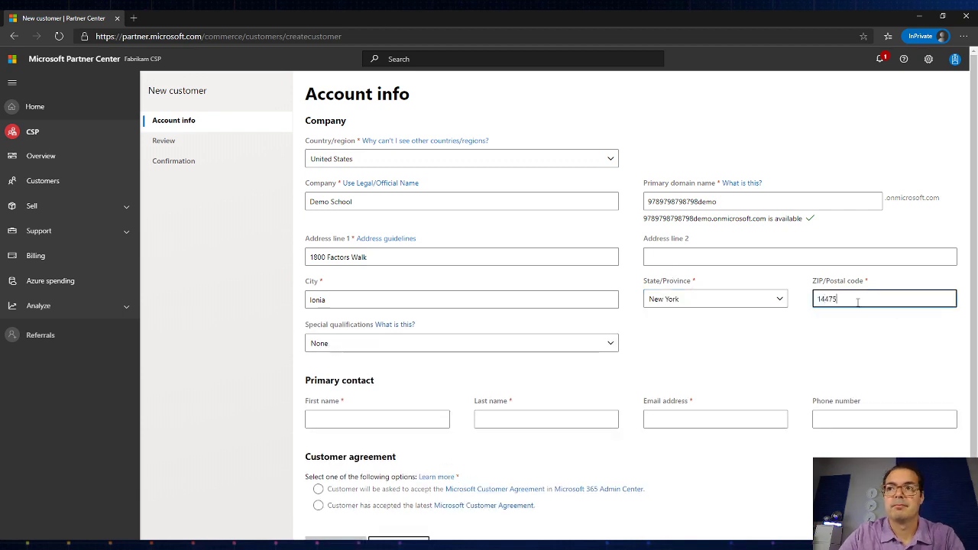
left_click(377, 349)
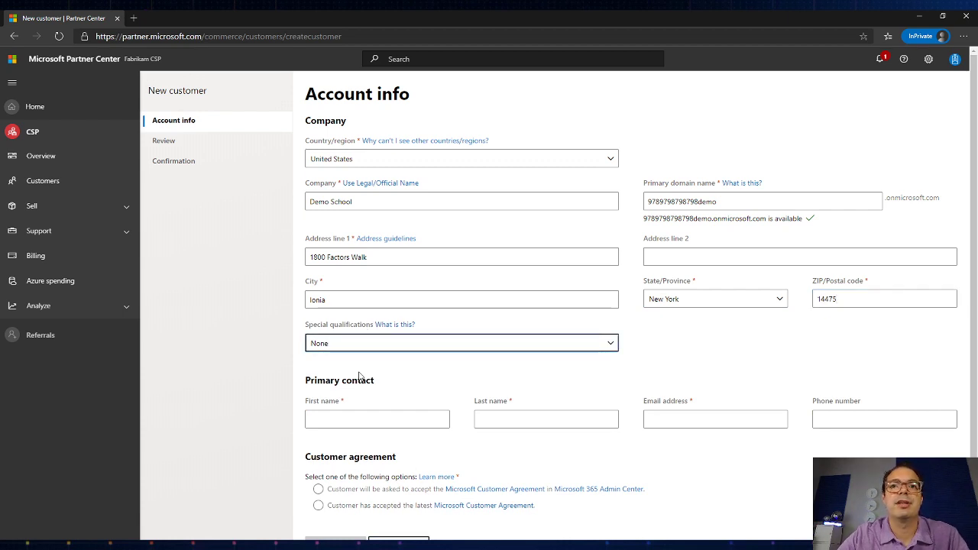
Step: Set special qualifications to Education and enter the primary contact's first and last name
key("Down")
scroll(356, 382, "down", 1)
left_click(355, 382)
key("Tab")
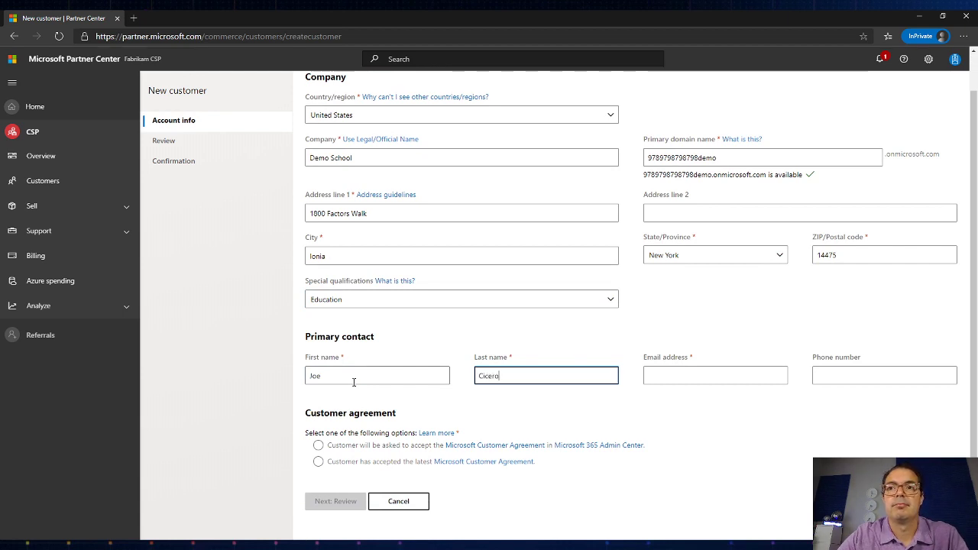
Step: Enter the primary contact's e-mail address and phone number
left_click(697, 372)
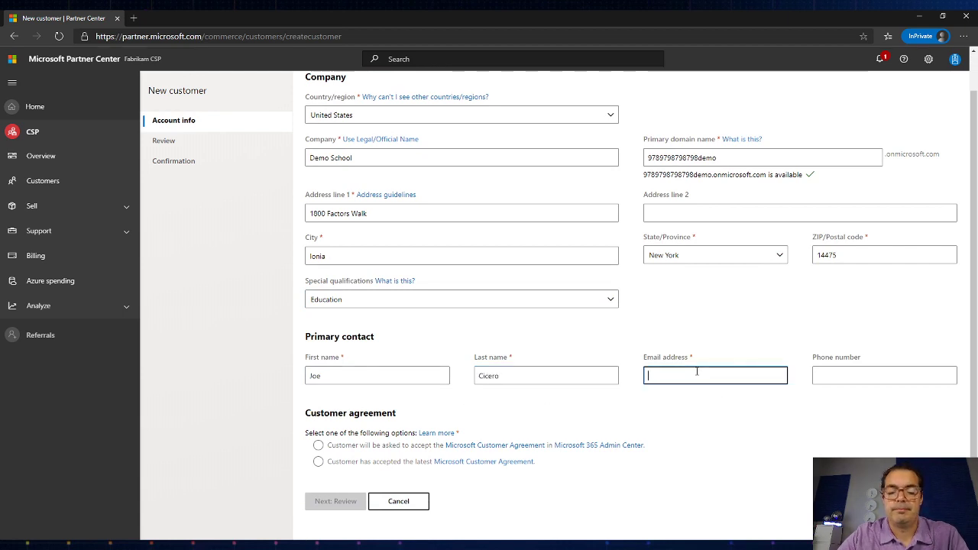
type("sample@sample.com")
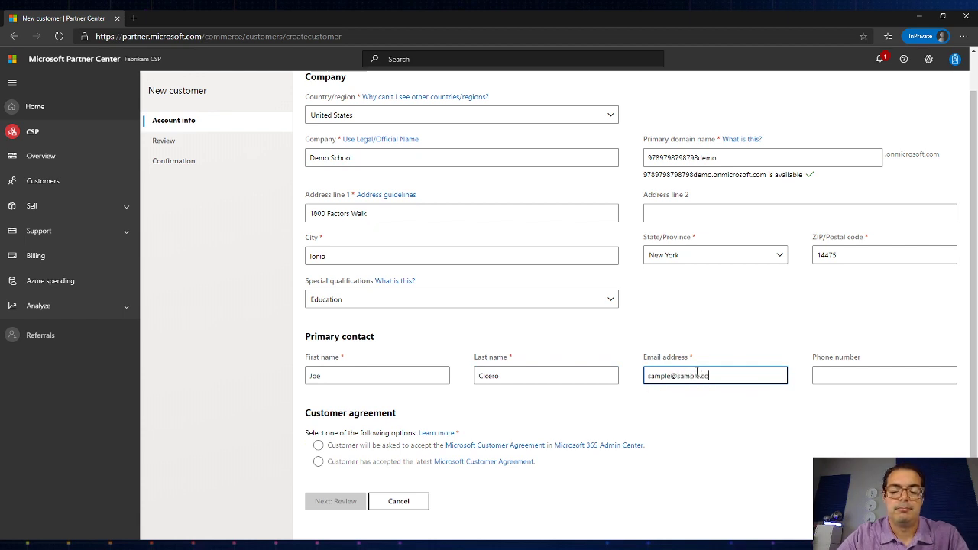
left_click(834, 377)
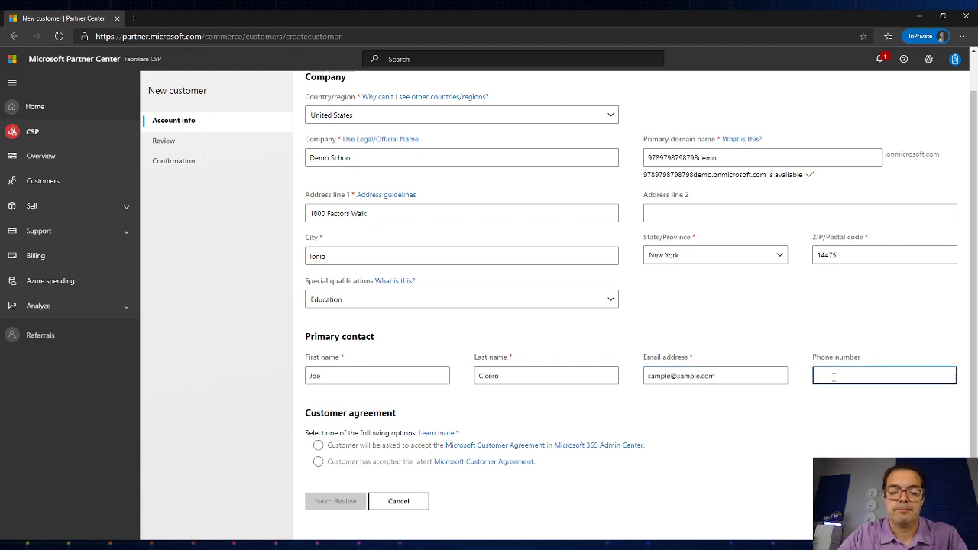
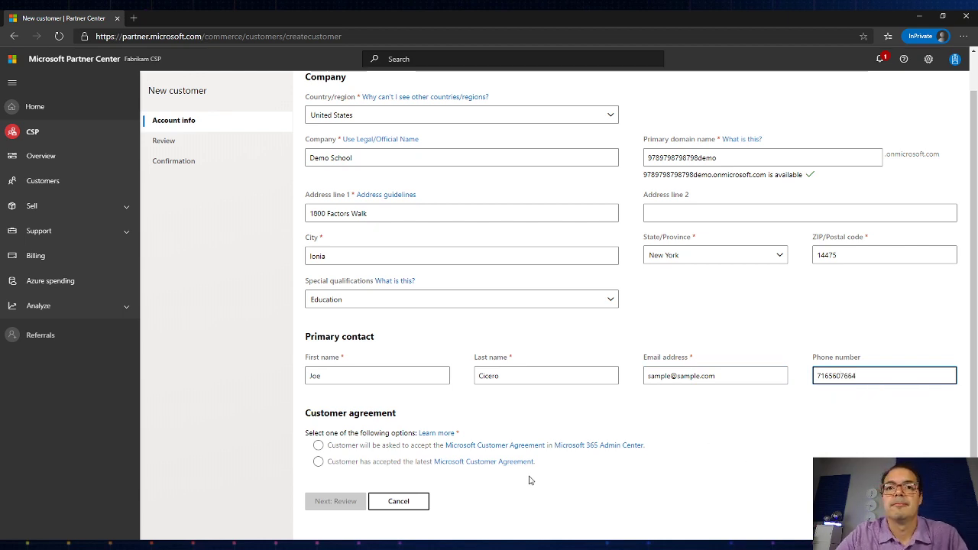
scroll(529, 480, "down", 1)
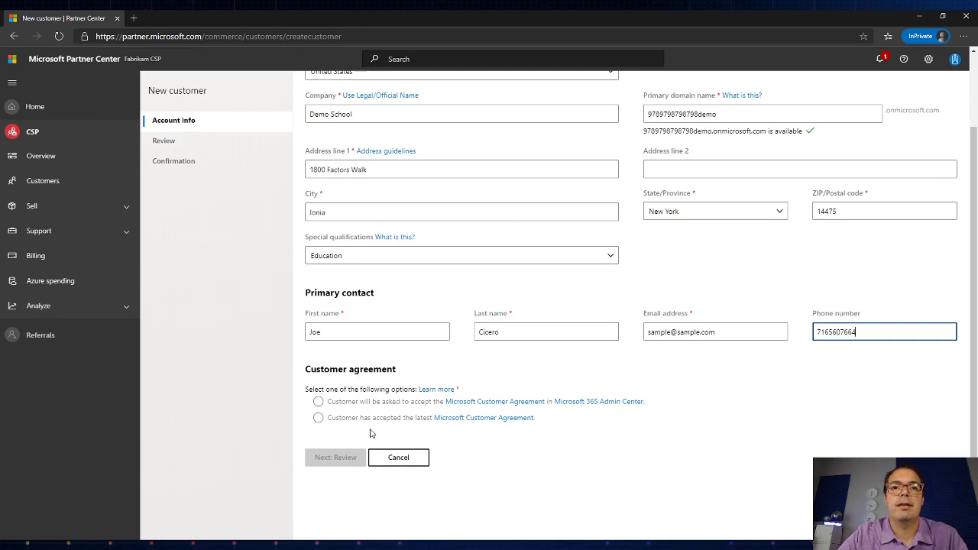
Step: Mark the Microsoft Customer Agreement as accepted, review Demo School's details and submit
left_click(319, 420)
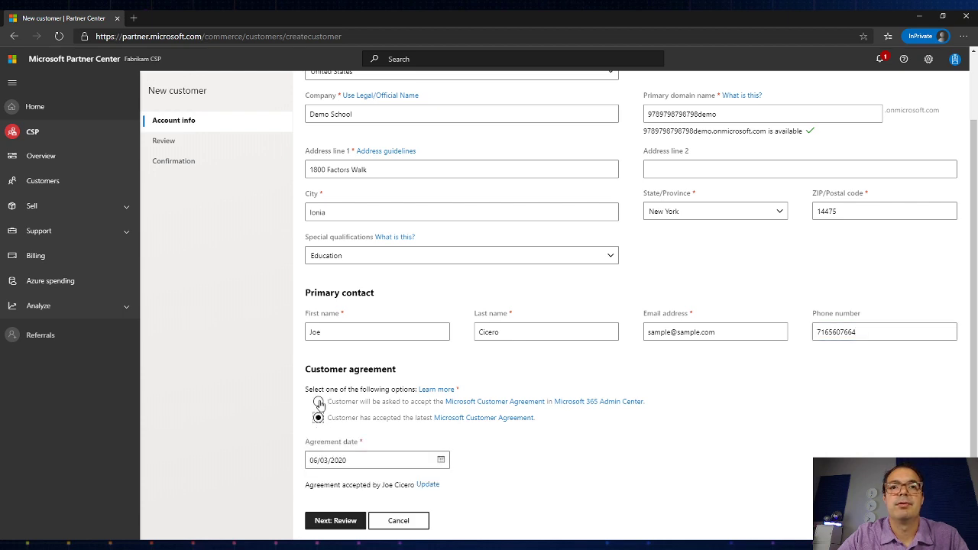
scroll(377, 442, "down", 1)
left_click(336, 492)
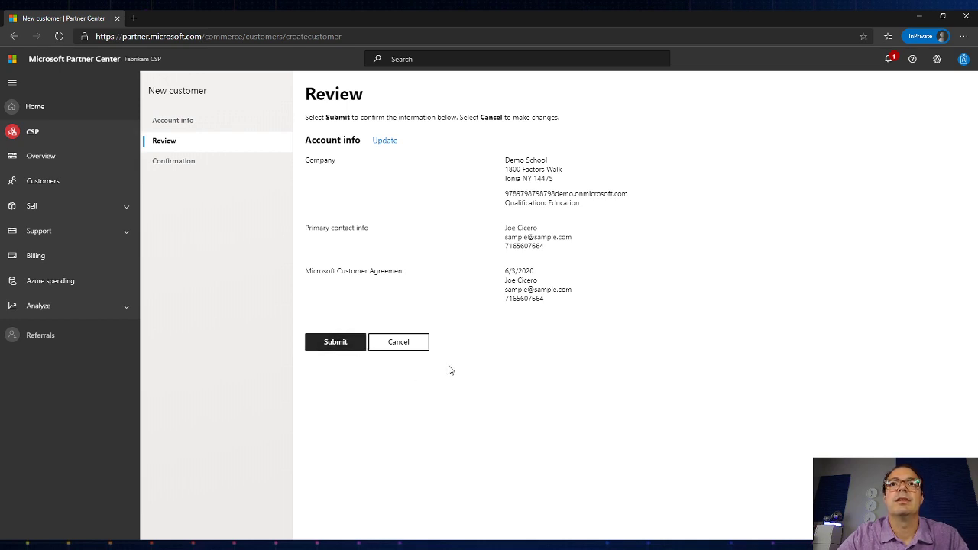
left_click(334, 347)
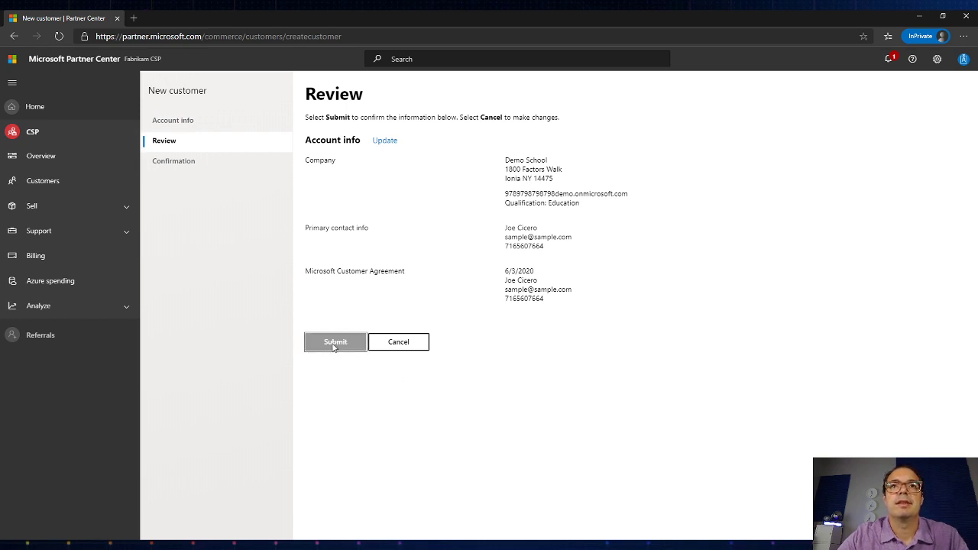